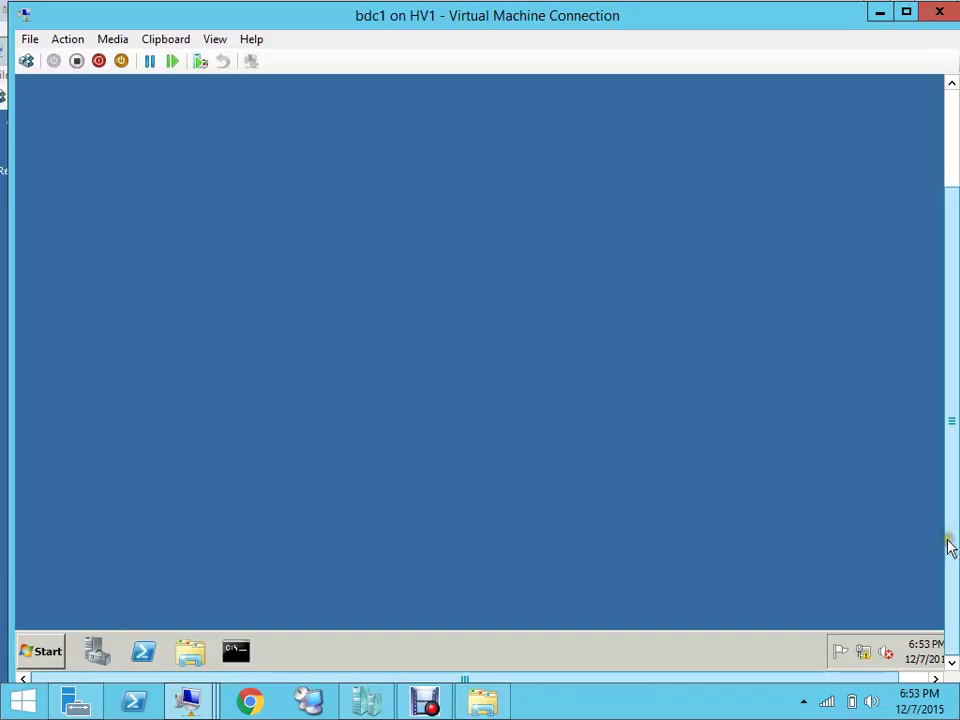
- Open Active Directory Users and Computers and display the contents of the Domain Controllers unit in sharma.local
{"action": "left_click_drag", "start_coordinate": [946, 395], "coordinate": [945, 450]}
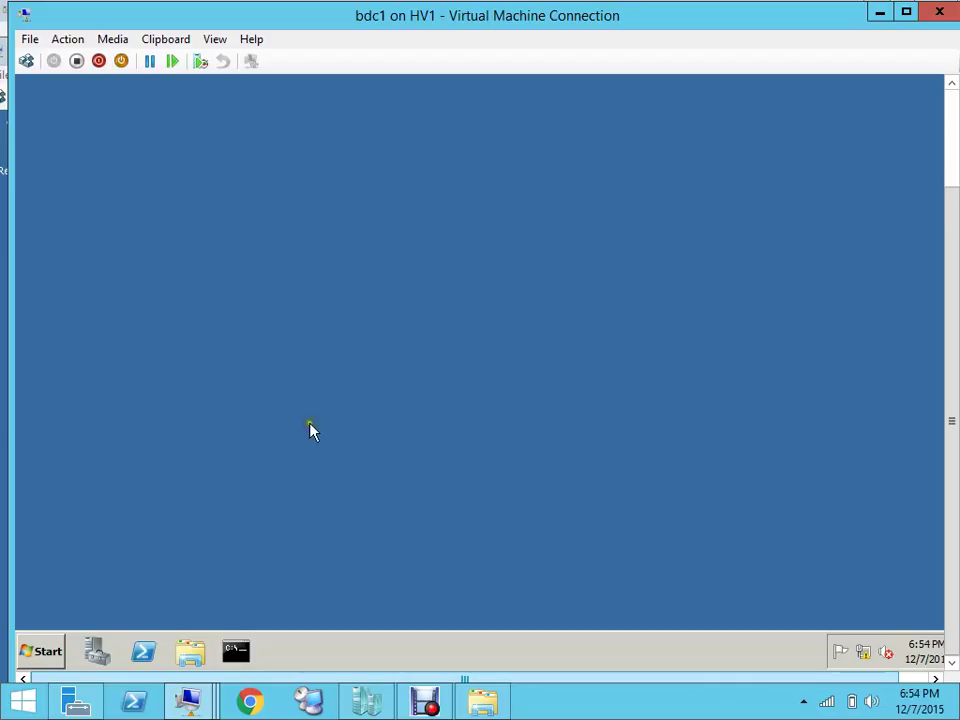
{"action": "left_click", "coordinate": [43, 654]}
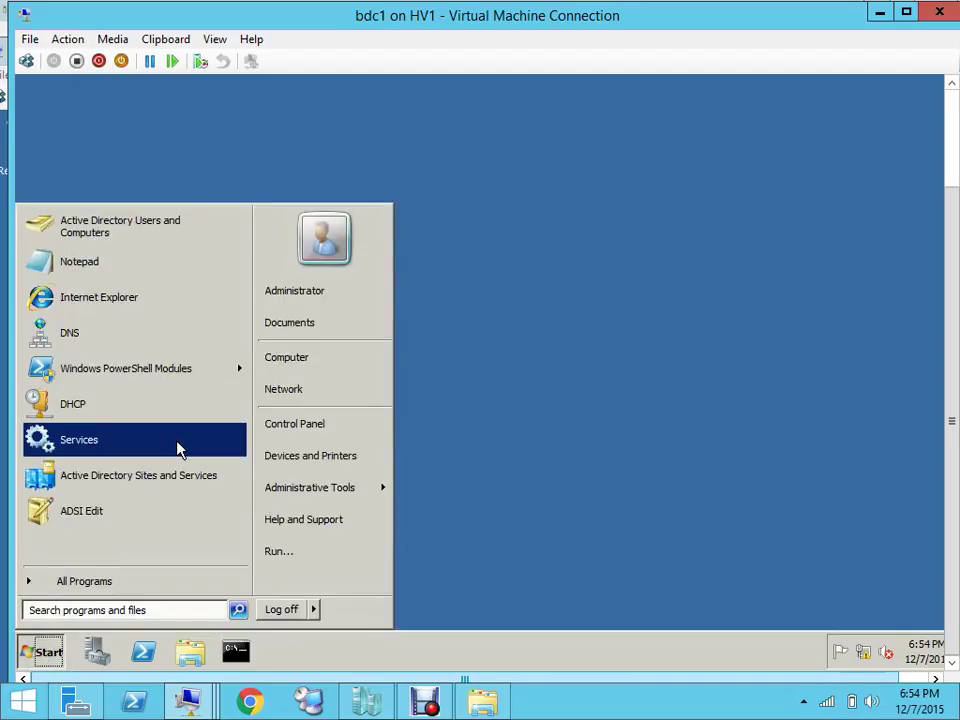
{"action": "left_click", "coordinate": [207, 232]}
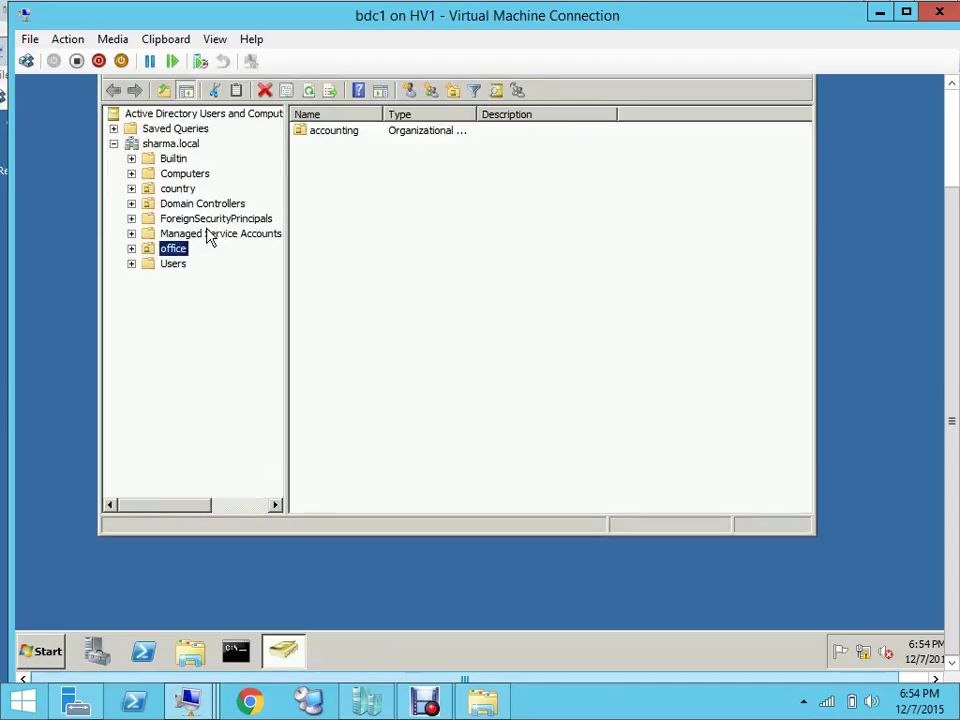
{"action": "left_click", "coordinate": [189, 205]}
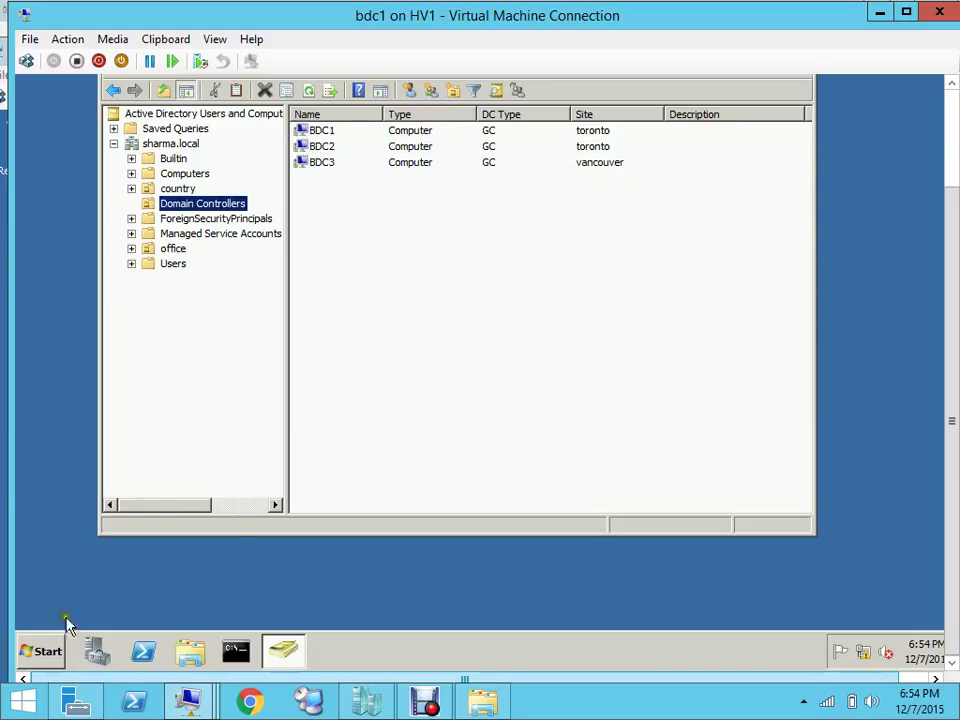
- Open Active Directory Sites and Services, view the servers of the vancouver site, and close the console
{"action": "left_click", "coordinate": [47, 652]}
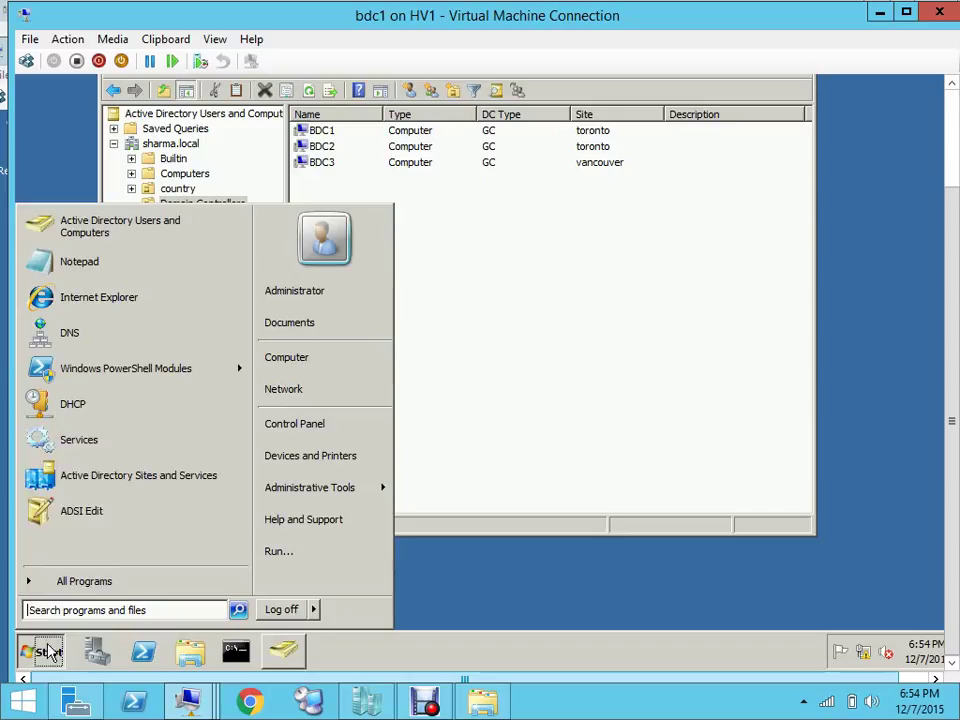
{"action": "left_click", "coordinate": [140, 486]}
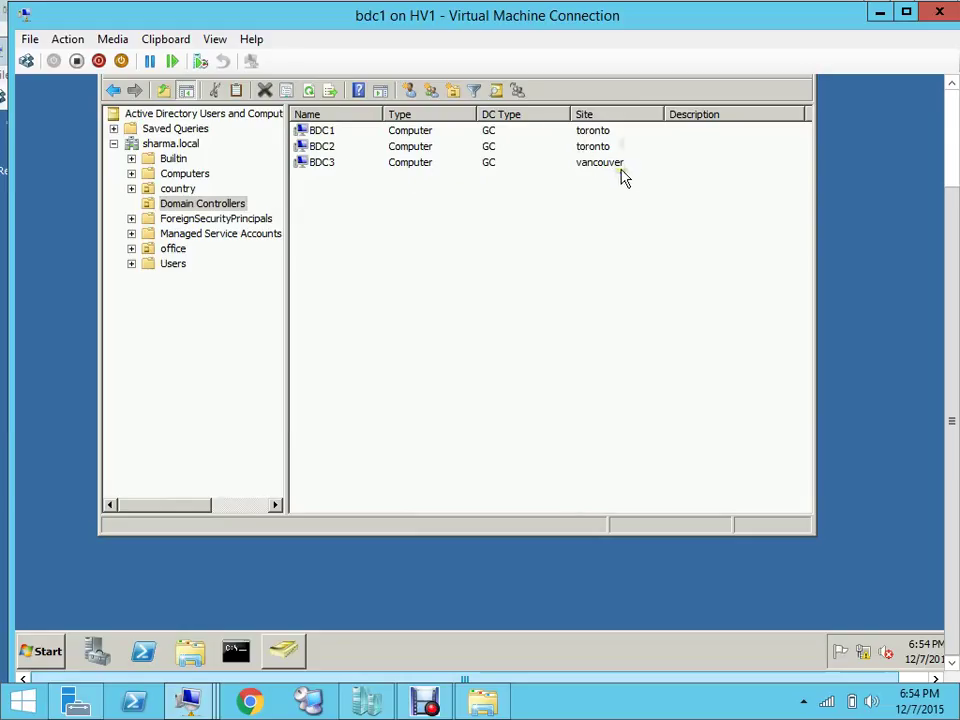
{"action": "left_click", "coordinate": [953, 125]}
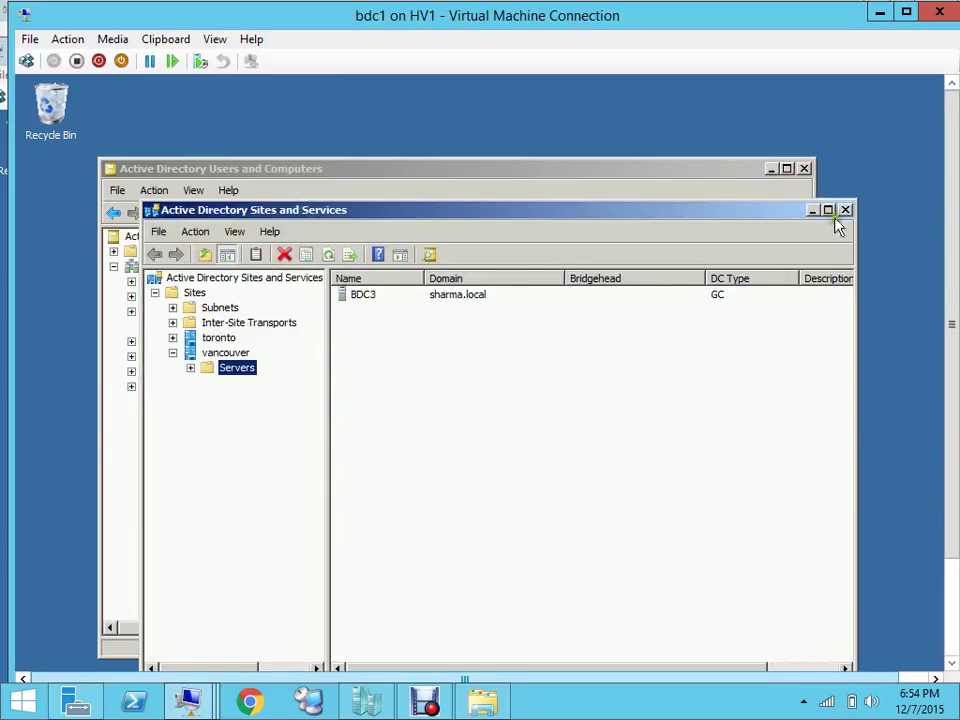
{"action": "left_click", "coordinate": [845, 210]}
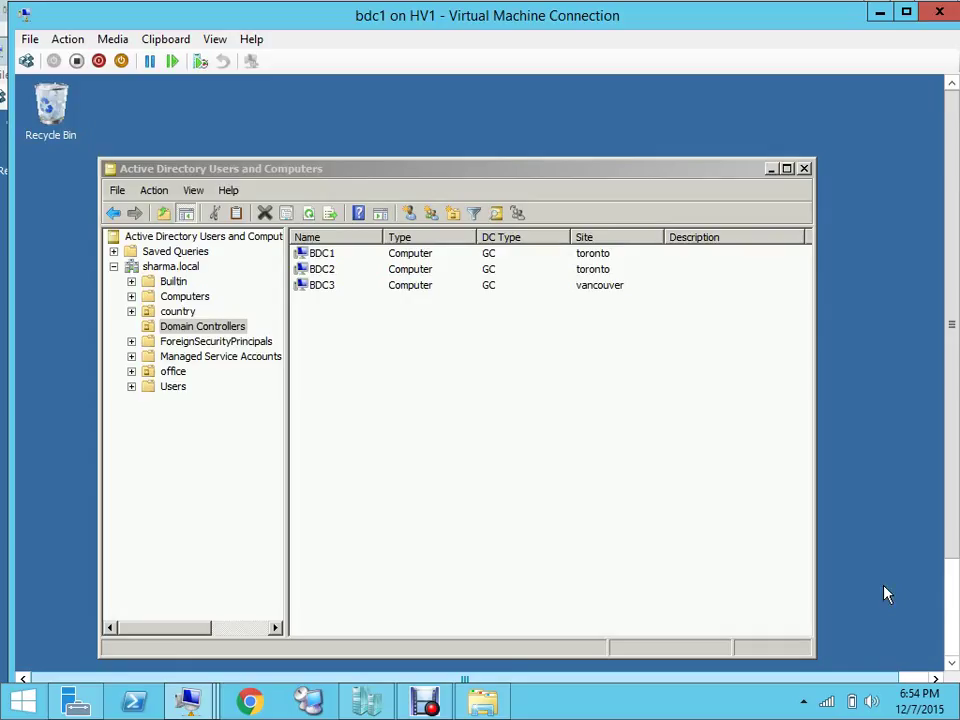
- Find cmd and run it as administrator on bdc1
{"action": "left_click", "coordinate": [951, 616]}
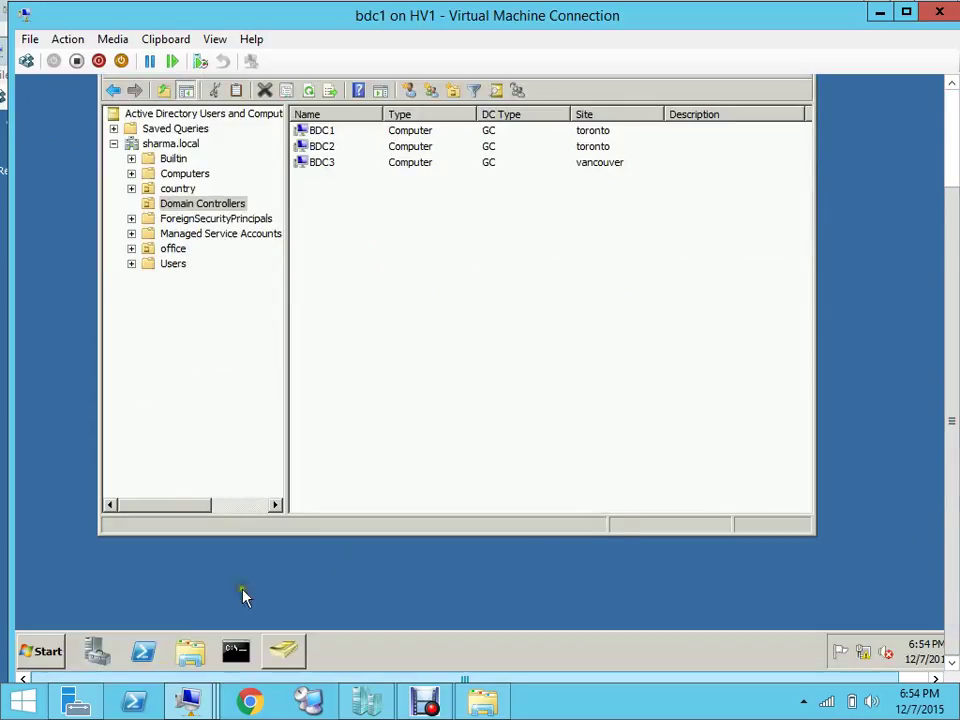
{"action": "left_click", "coordinate": [37, 651]}
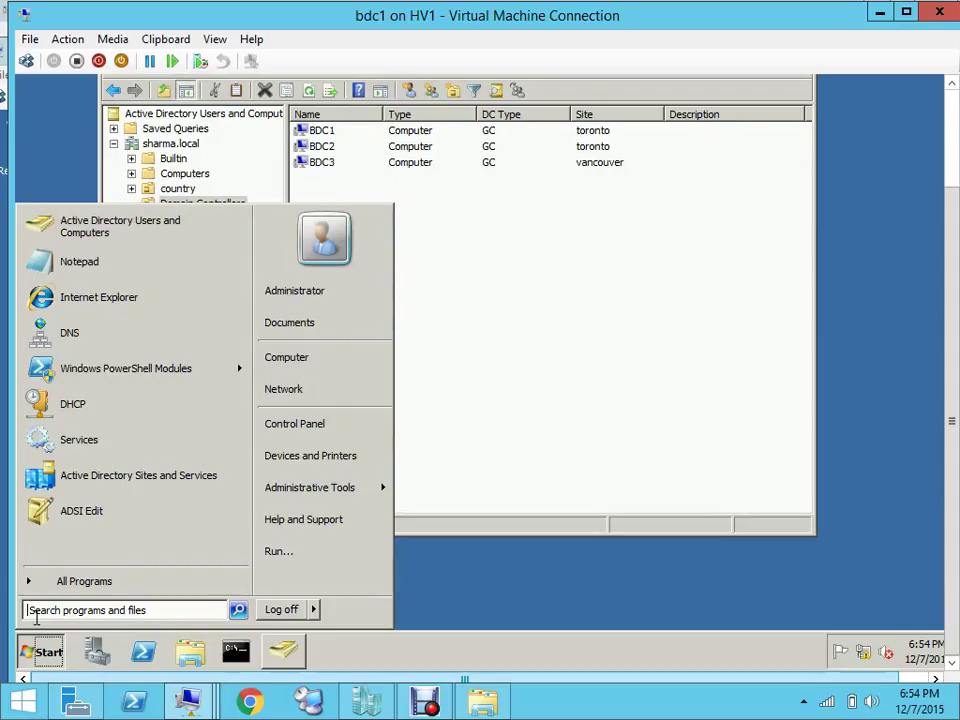
{"action": "type", "text": "cmd"}
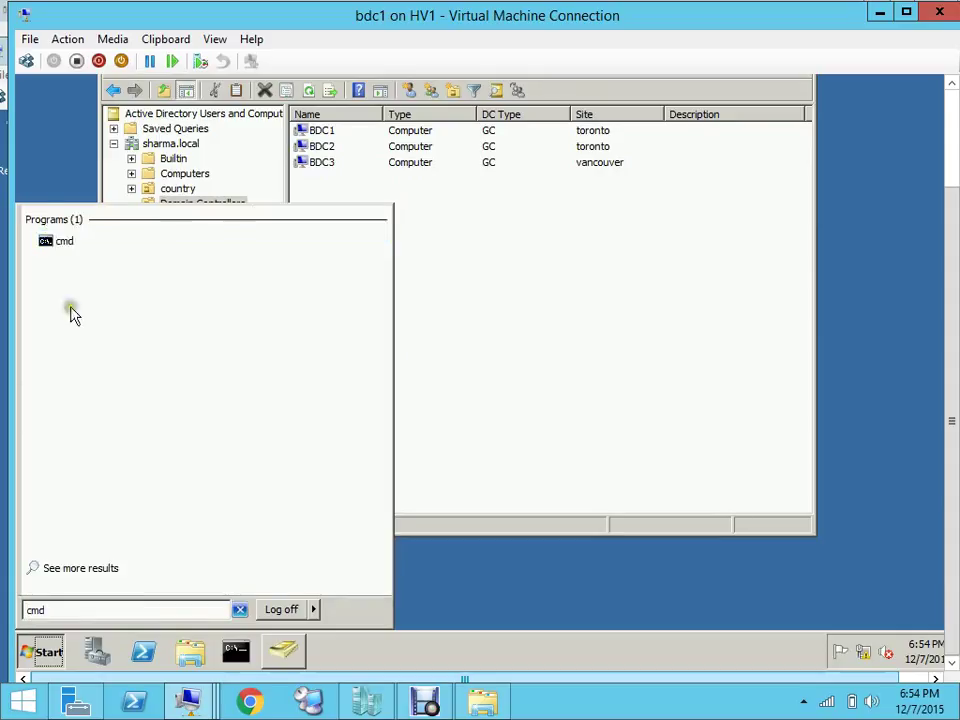
{"action": "right_click", "coordinate": [61, 242]}
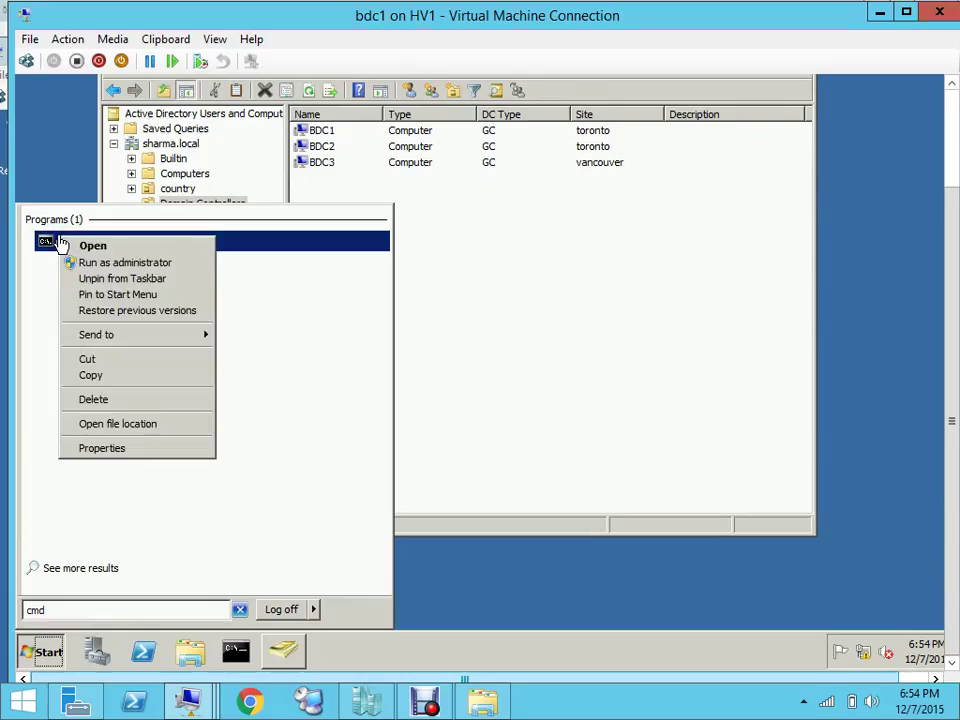
{"action": "left_click", "coordinate": [90, 263]}
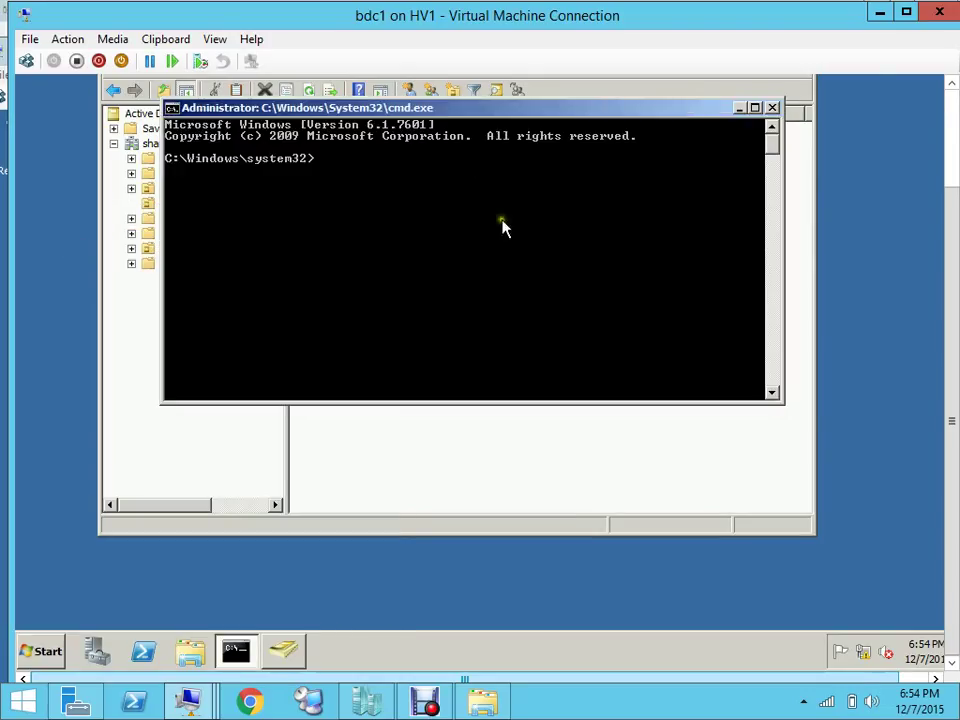
- Close Active Directory Users and Computers, then make the command prompt window taller and move it higher on the desktop
{"action": "left_click", "coordinate": [950, 106]}
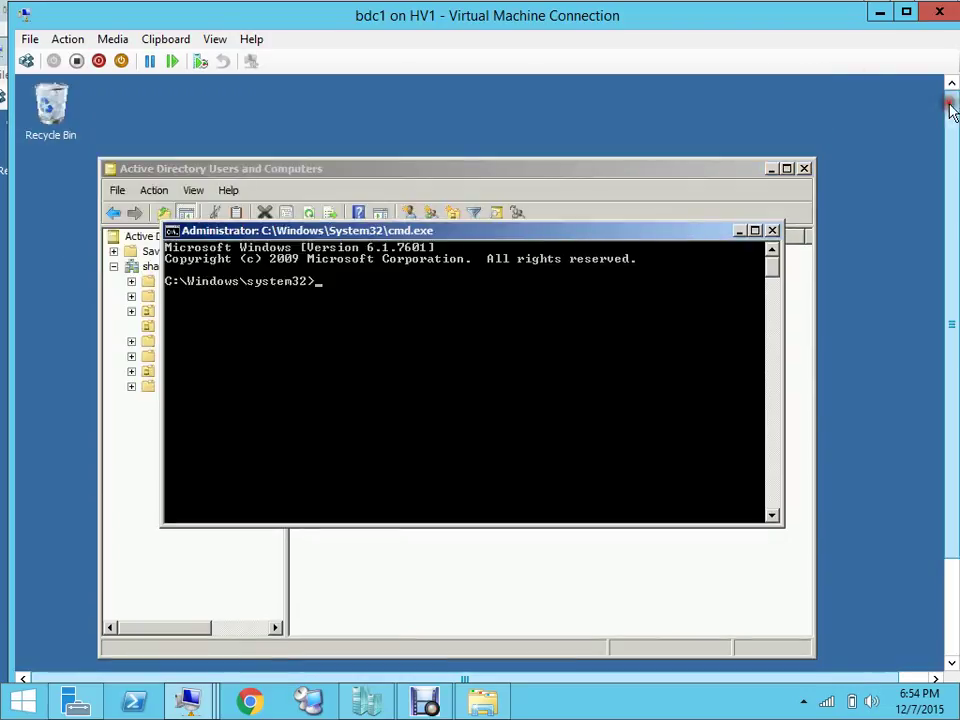
{"action": "left_click", "coordinate": [804, 168]}
{"action": "left_click", "coordinate": [647, 230]}
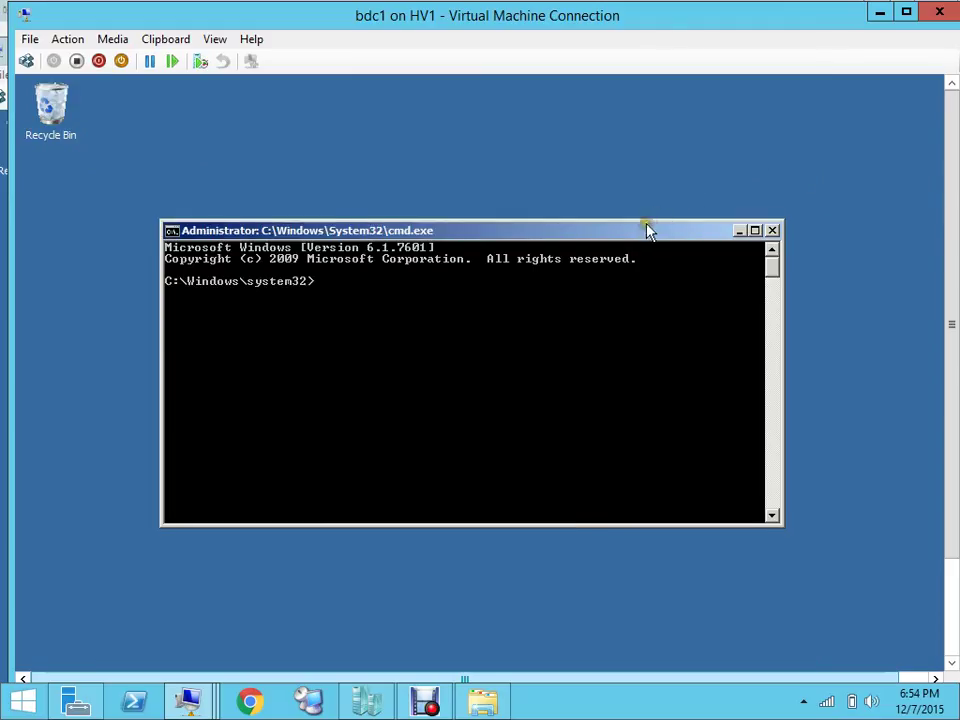
{"action": "left_click_drag", "start_coordinate": [565, 523], "coordinate": [564, 570]}
{"action": "left_click_drag", "start_coordinate": [551, 236], "coordinate": [557, 169]}
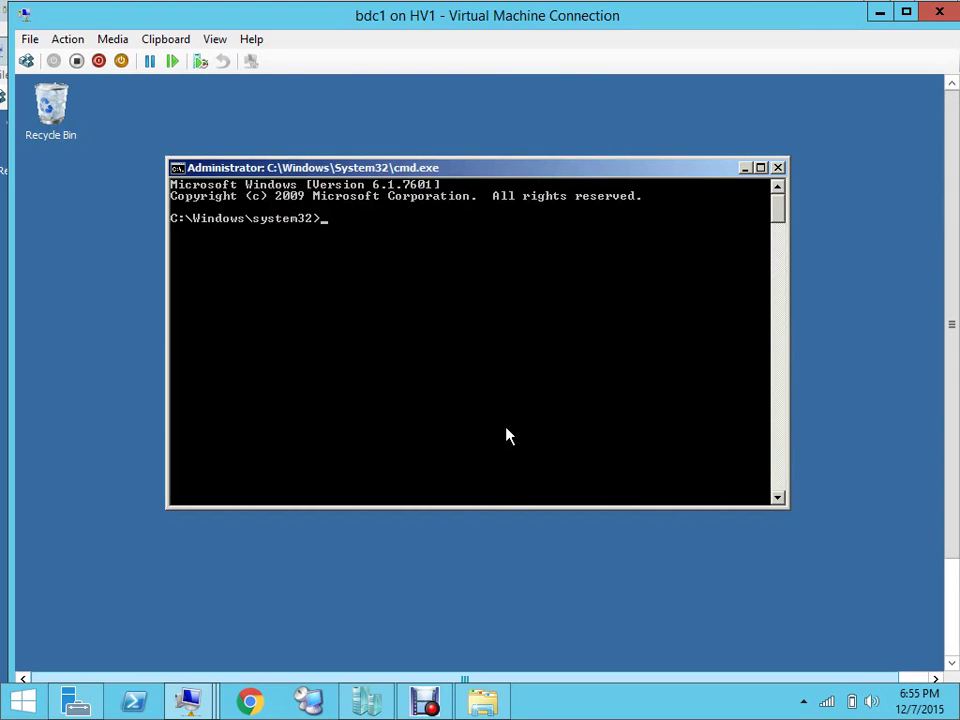
- List the current FSMO role holders with netdom query fsmo
{"action": "type", "text": "netdom query fsmo"}
{"action": "key", "text": "Return"}
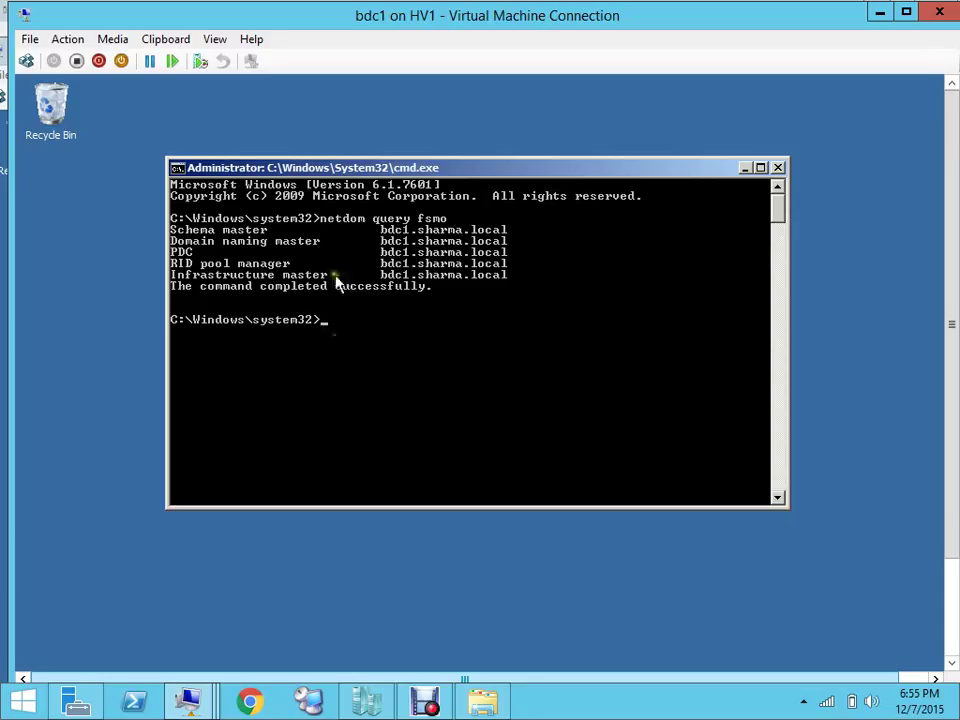
{"action": "left_click", "coordinate": [952, 605]}
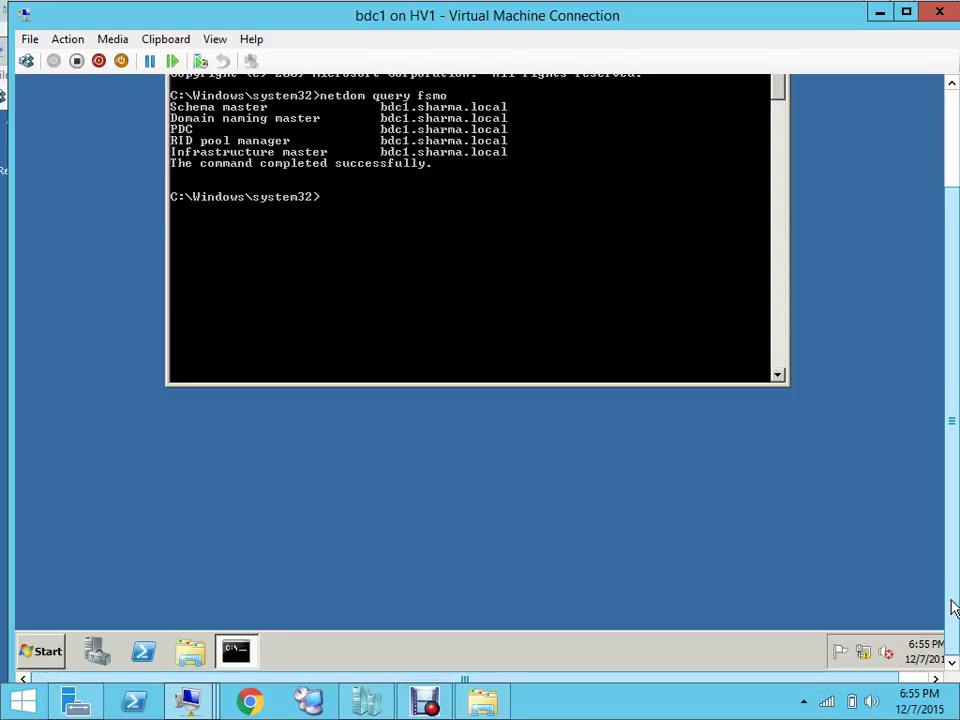
{"action": "left_click_drag", "start_coordinate": [956, 504], "coordinate": [945, 420]}
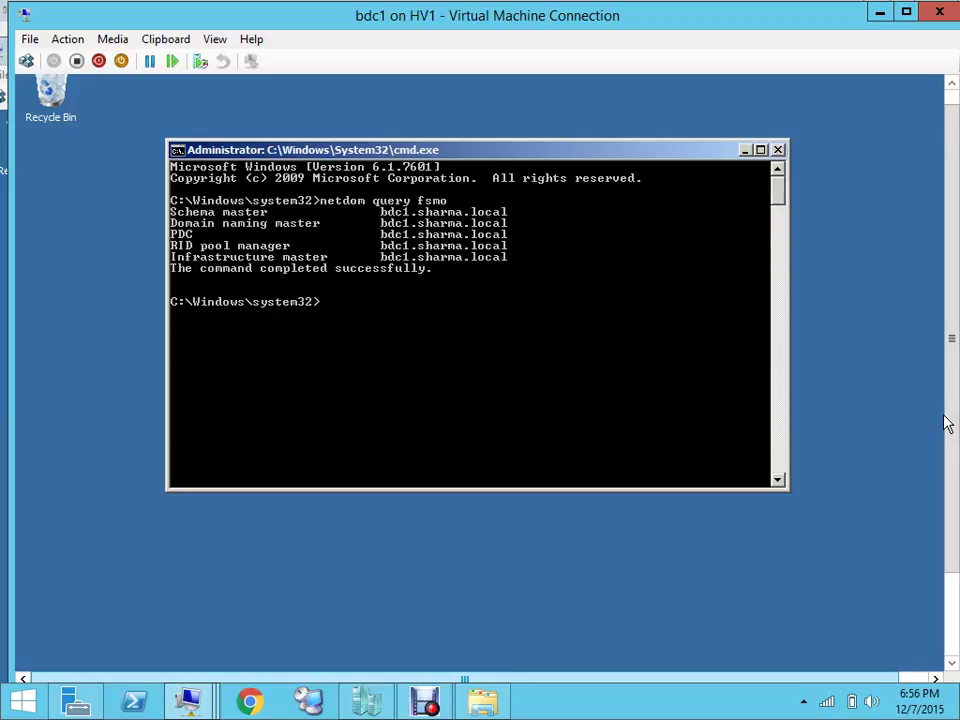
- Start ntdsutil, enter roles for FSMO maintenance, and enter connection for the server connections prompt
{"action": "type", "text": "ntdsutil"}
{"action": "key", "text": "Return"}
{"action": "type", "text": "roles"}
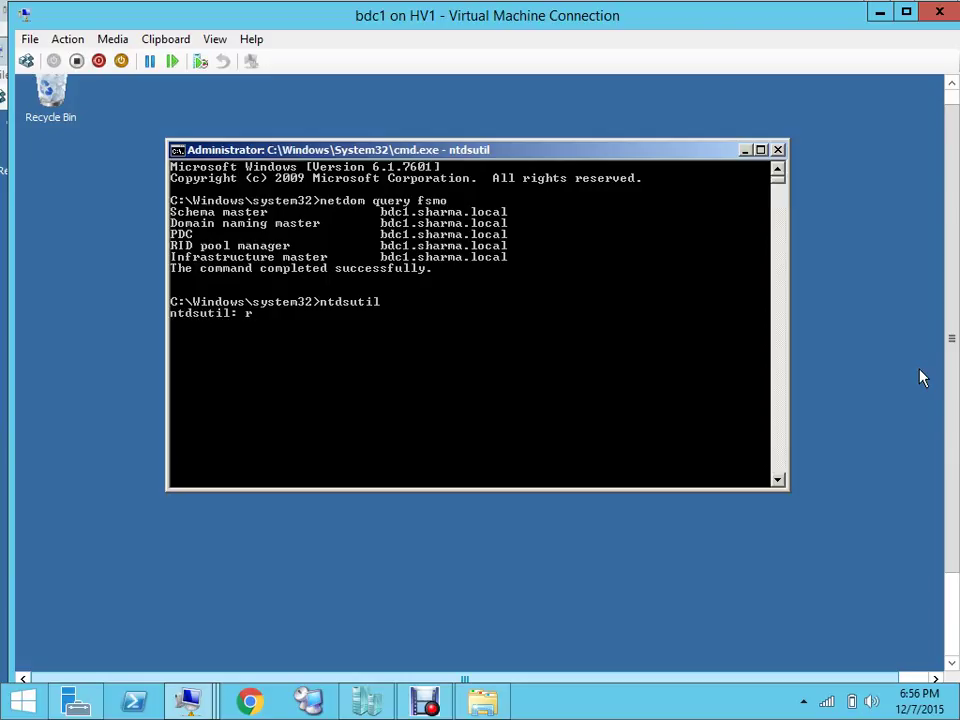
{"action": "key", "text": "Return"}
{"action": "type", "text": "co"}
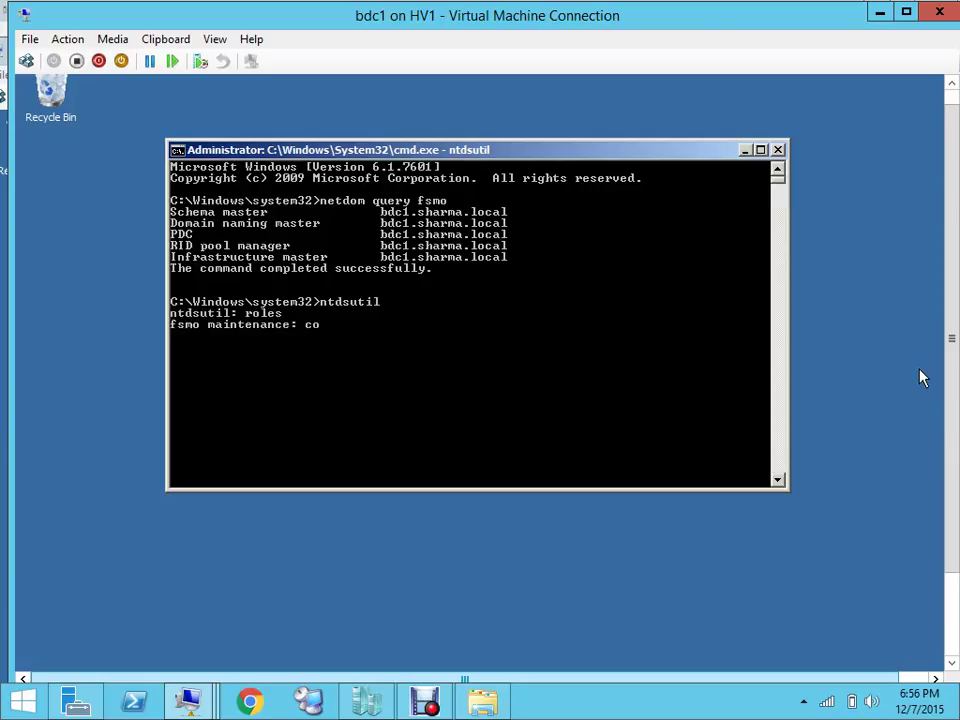
{"action": "type", "text": "nnection"}
{"action": "key", "text": "Return"}
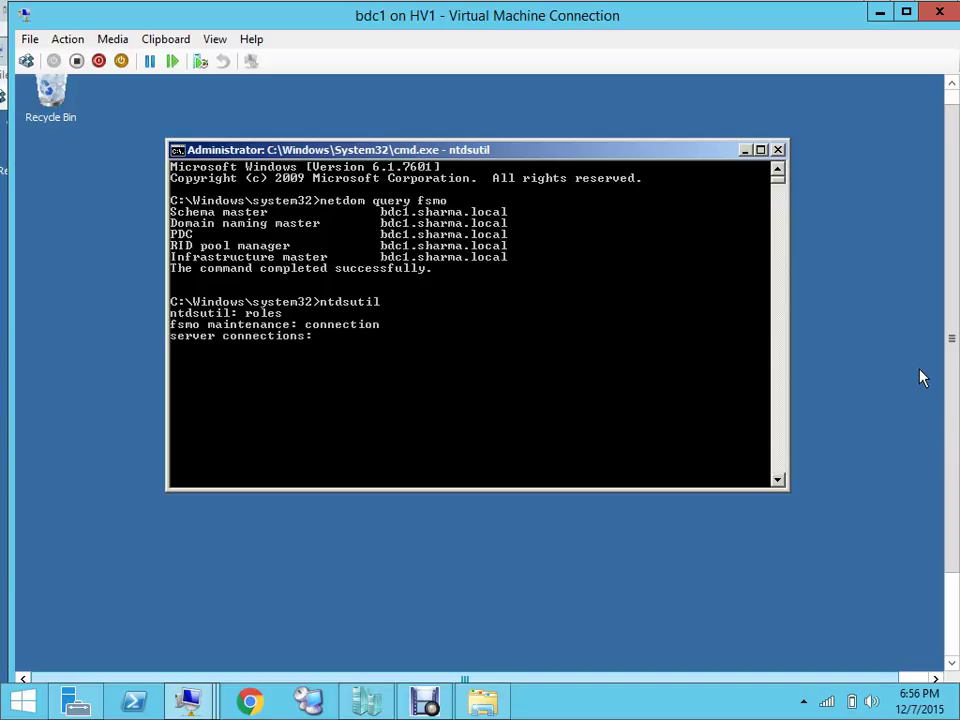
- Connect to server bdc2 and return to the fsmo maintenance prompt
{"action": "type", "text": "connect to server"}
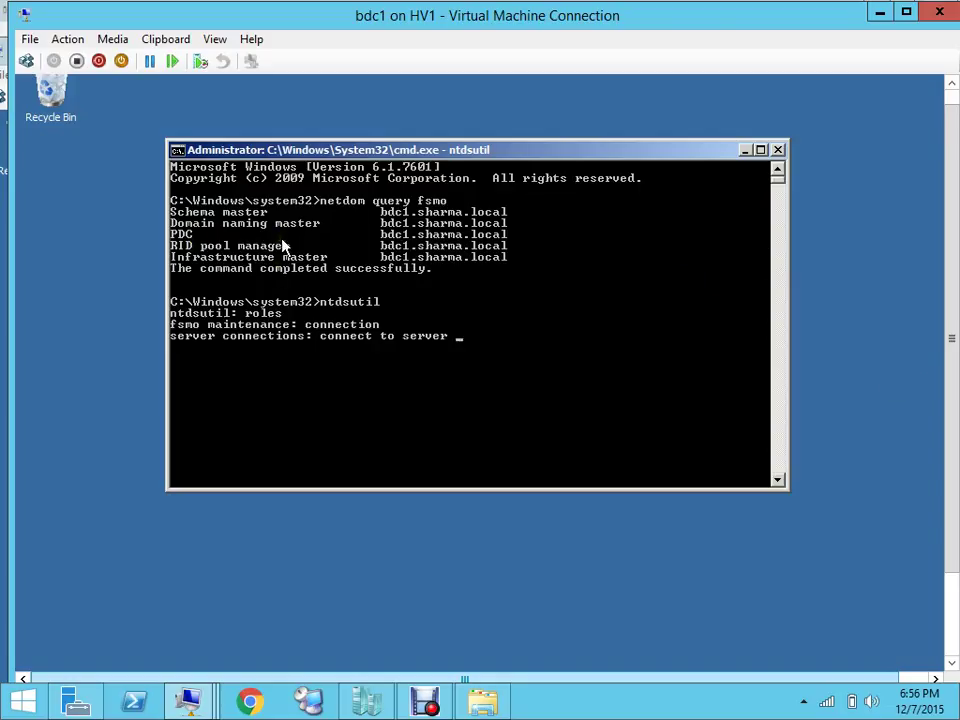
{"action": "type", "text": "bdc2"}
{"action": "key", "text": "Return"}
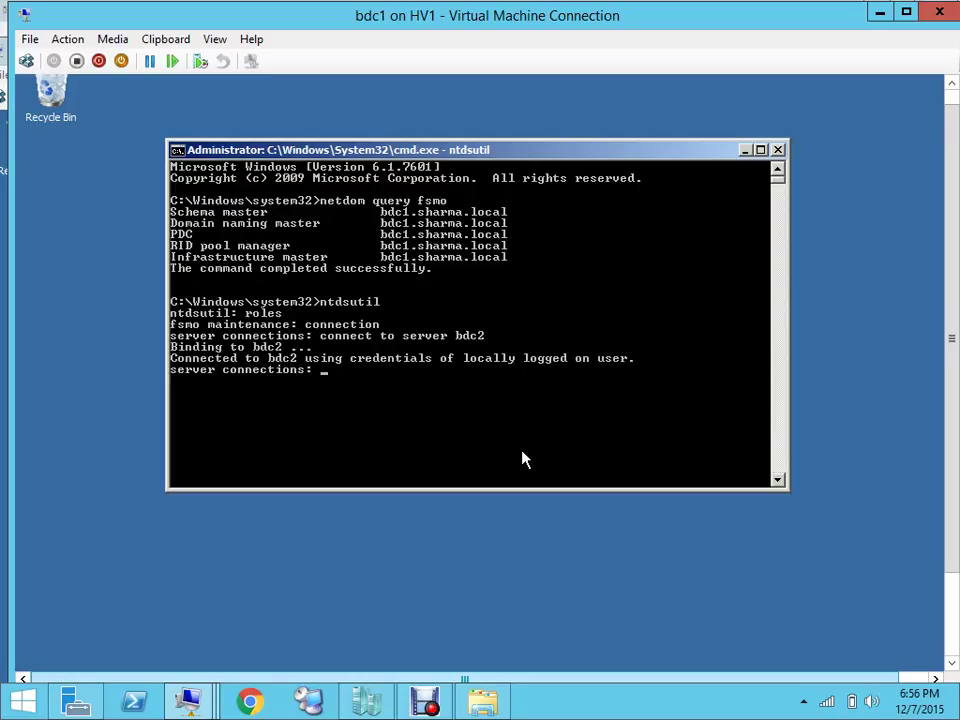
{"action": "type", "text": "q"}
{"action": "key", "text": "Return"}
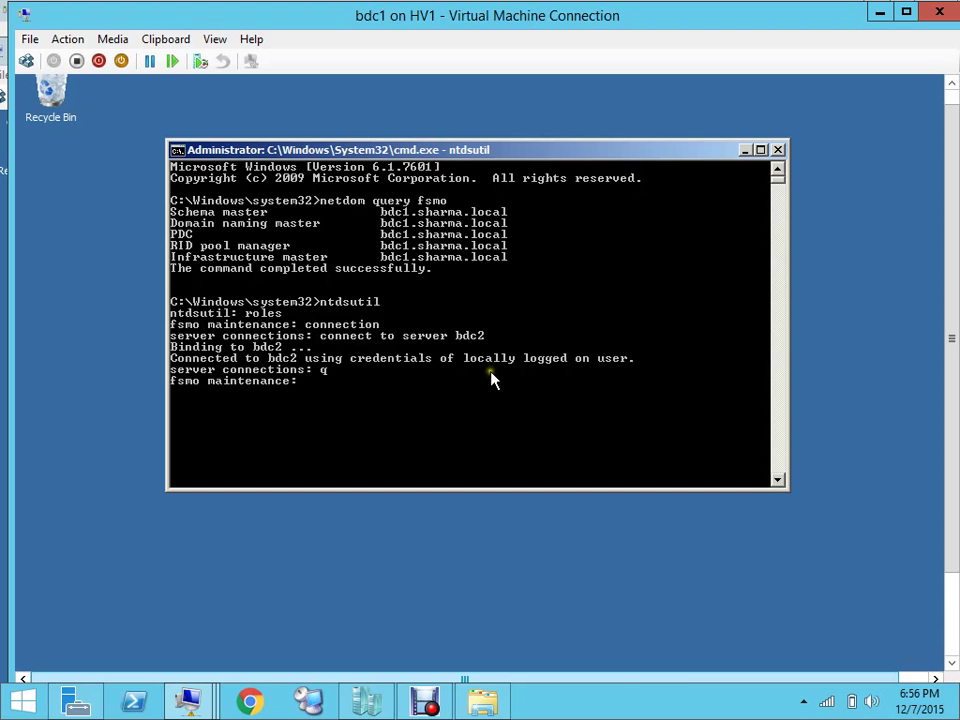
- Transfer the naming master role to bdc2 and approve the transfer
{"action": "type", "text": "transfer naming master"}
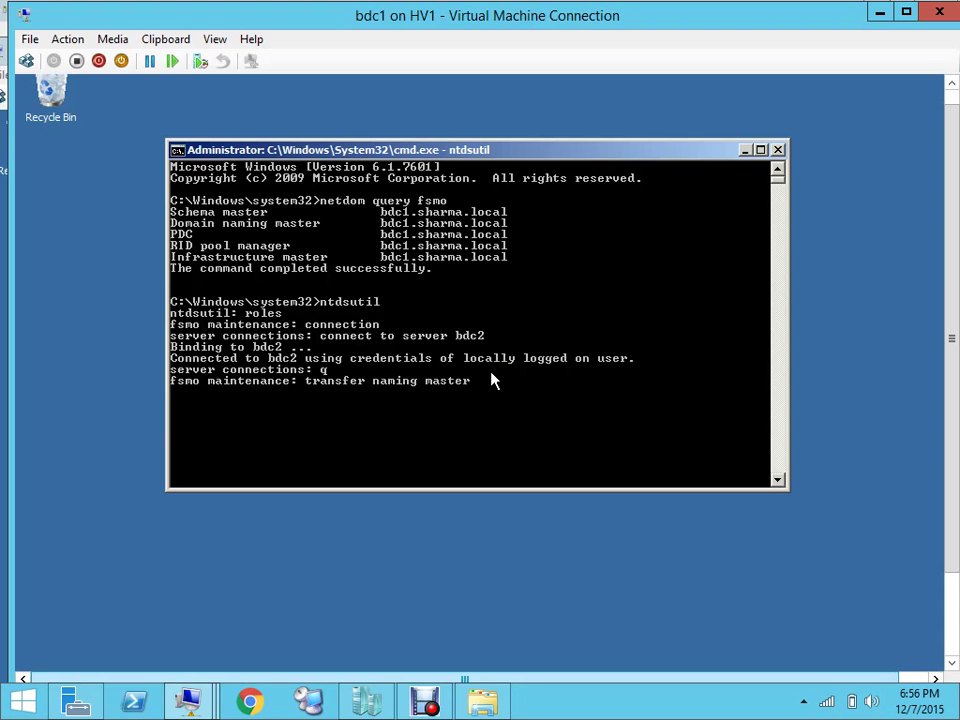
{"action": "key", "text": "Return"}
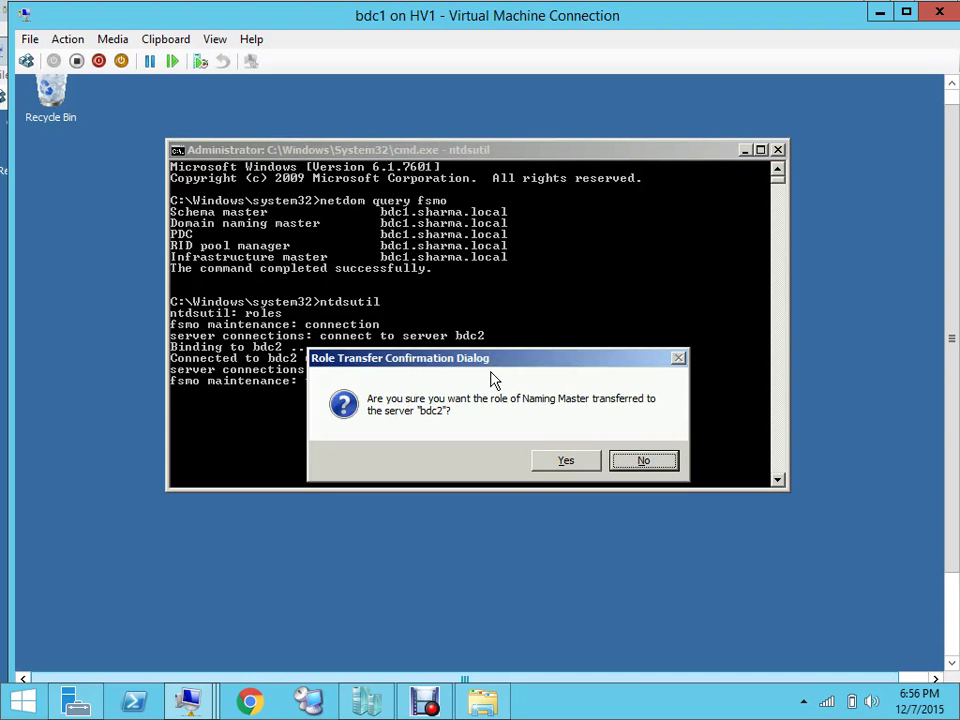
{"action": "left_click", "coordinate": [556, 462]}
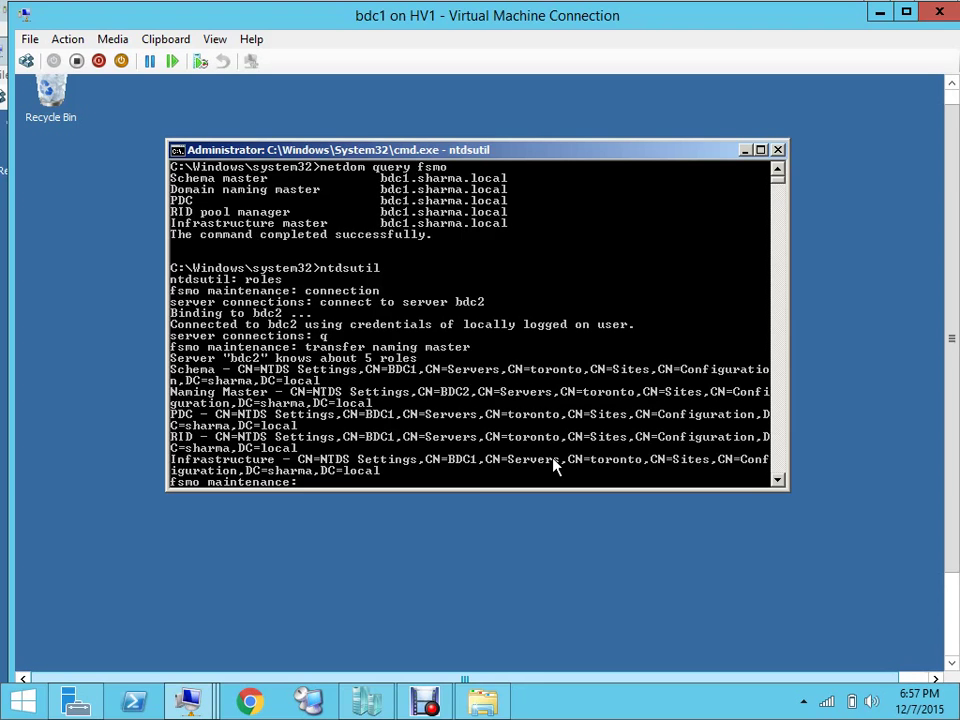
- Quit fsmo maintenance and ntdsutil, and check the role holders with netdom query fsmo
{"action": "type", "text": "quit"}
{"action": "key", "text": "Return"}
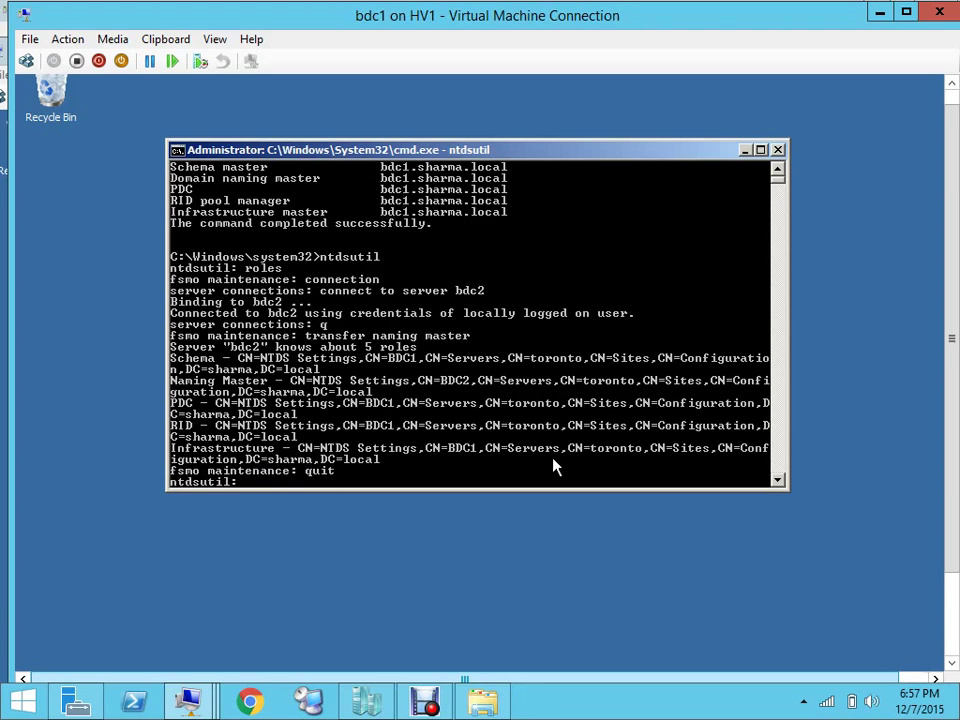
{"action": "type", "text": "quit"}
{"action": "key", "text": "Return"}
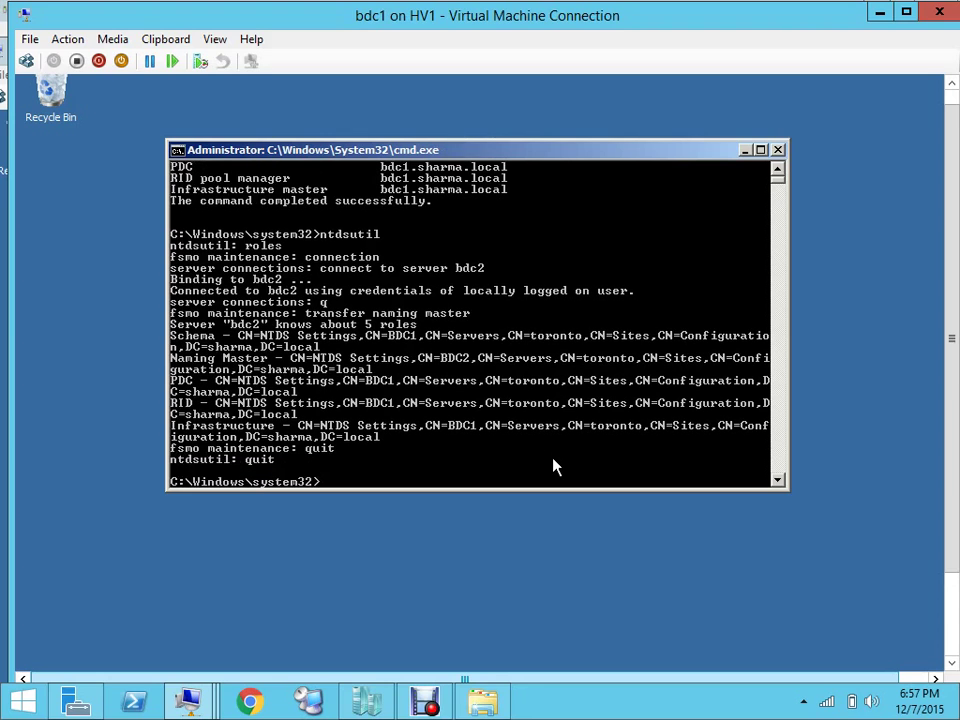
{"action": "type", "text": "netdom query fsmo"}
{"action": "key", "text": "Return"}
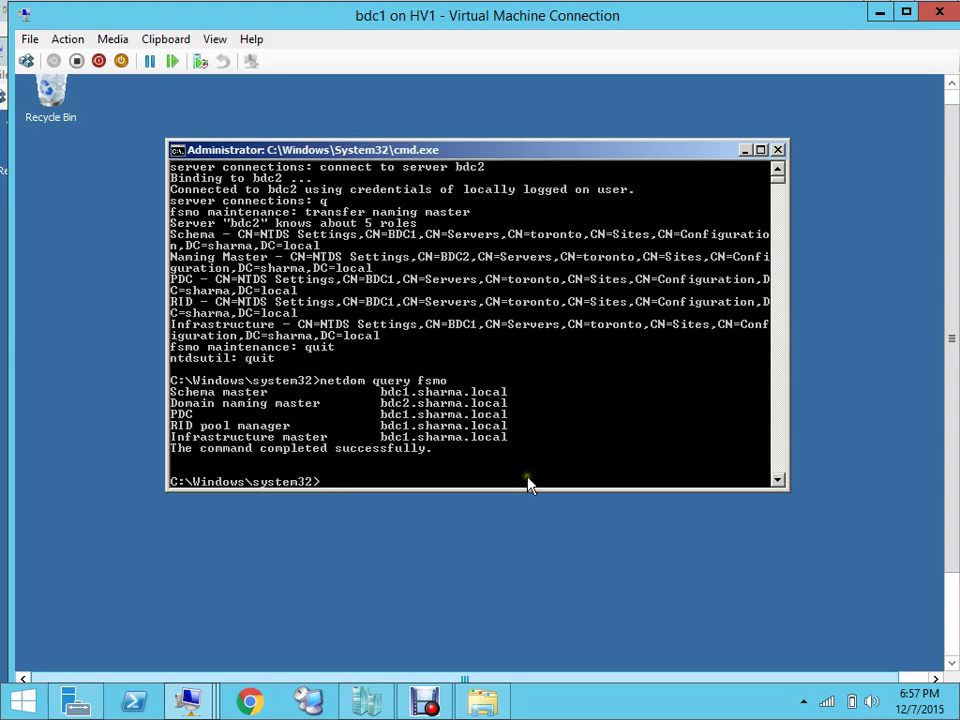
- Restart ntdsutil and go through roles and connection to the server connections prompt again
{"action": "type", "text": "ne"}
{"action": "key", "text": "BackSpace"}
{"action": "type", "text": "tdsutil"}
{"action": "key", "text": "Return"}
{"action": "type", "text": "roles"}
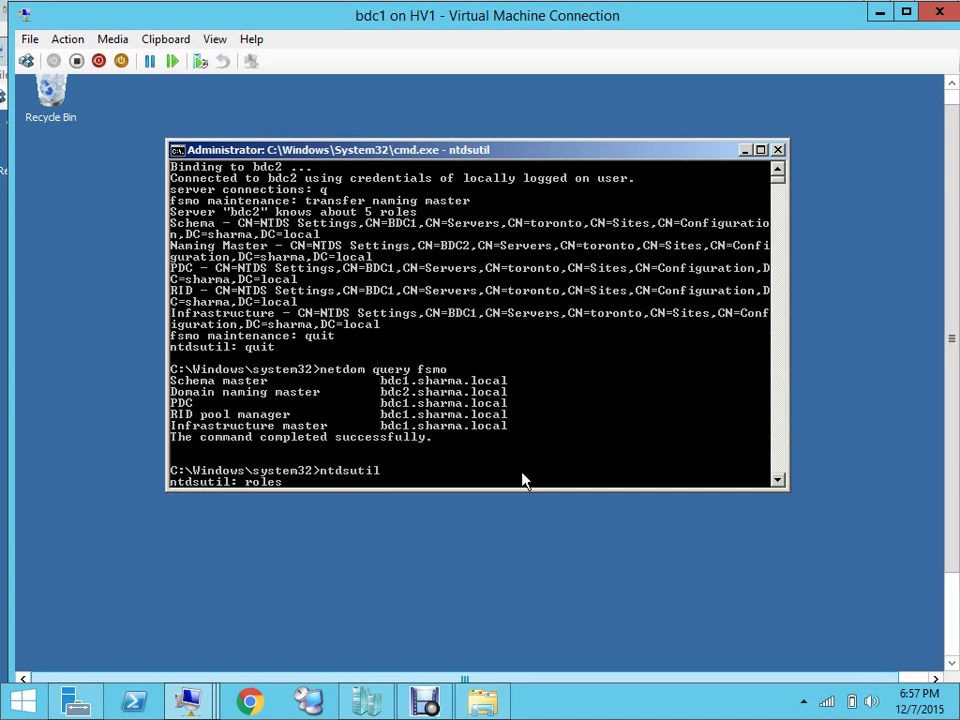
{"action": "key", "text": "Return"}
{"action": "type", "text": "ce: c"}
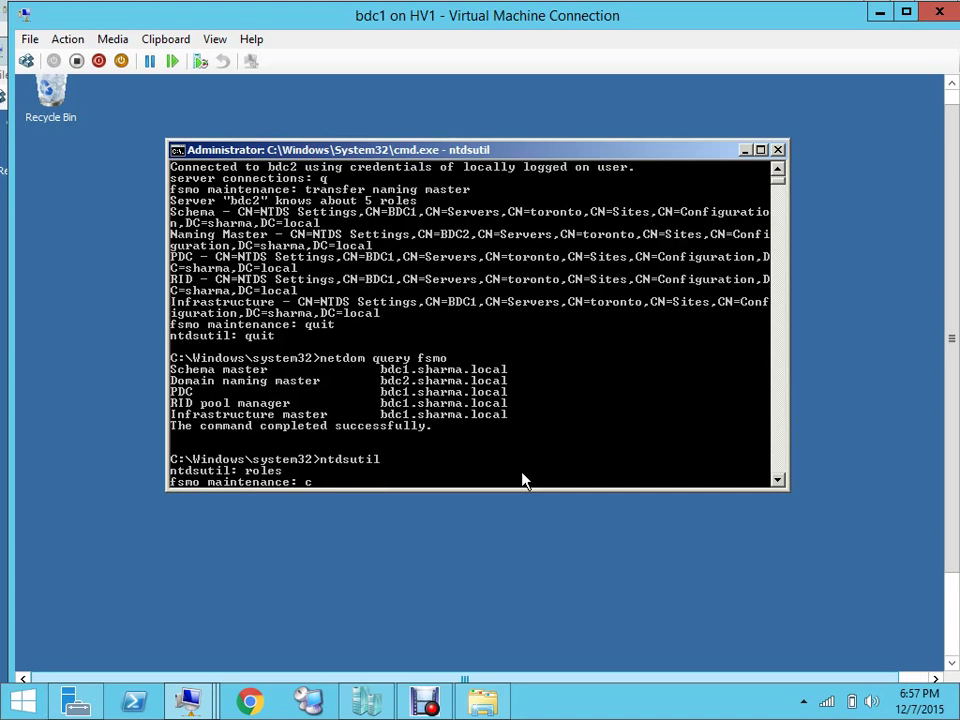
{"action": "type", "text": "onnection"}
{"action": "key", "text": "Return"}
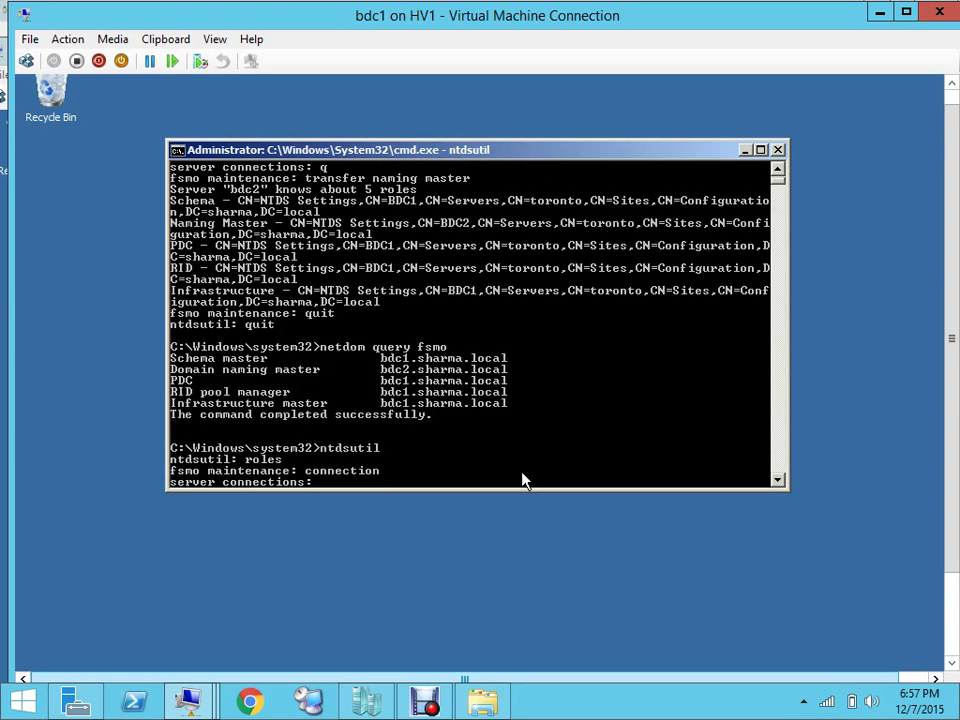
- Connect to server bdc3 and return to the fsmo maintenance prompt
{"action": "type", "text": "connectio"}
{"action": "key", "text": "BackSpace"}
{"action": "type", "text": "to server bdc3"}
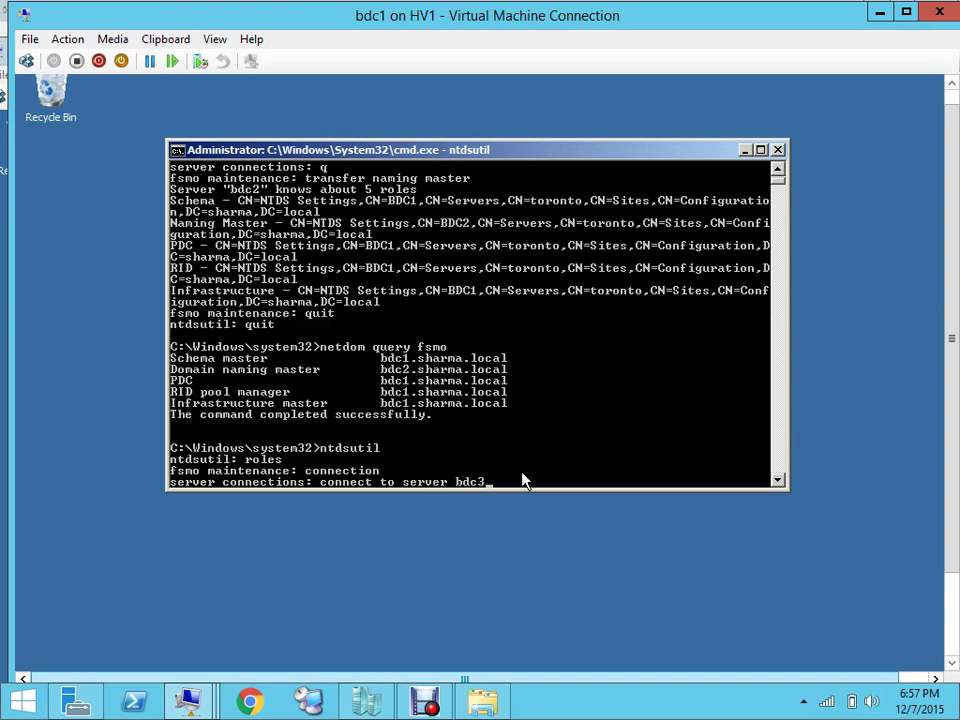
{"action": "key", "text": "Return"}
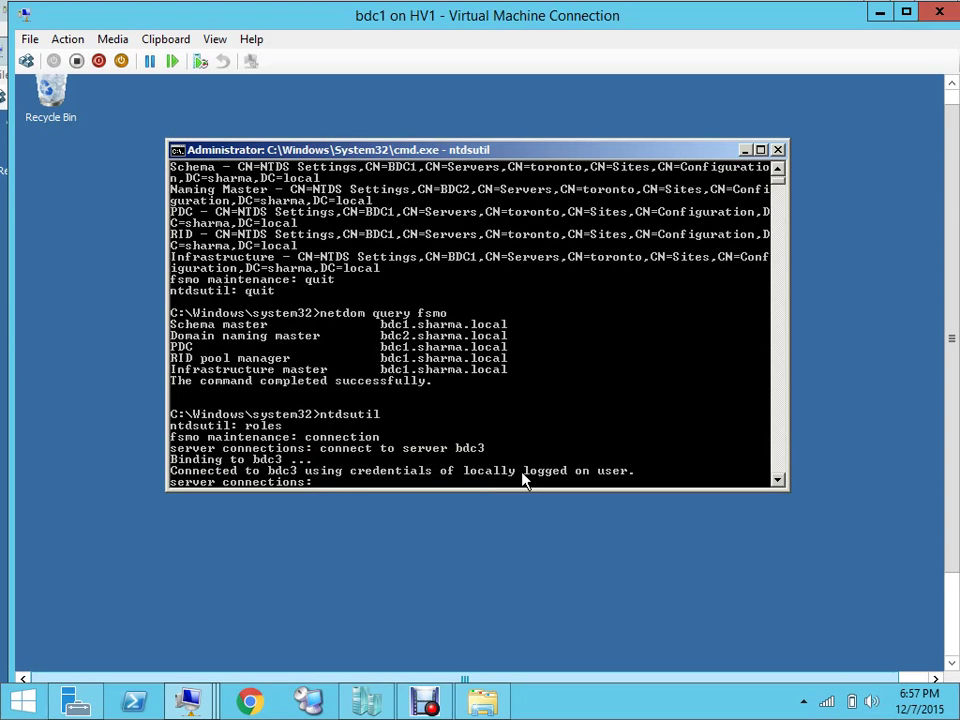
{"action": "type", "text": "q"}
{"action": "key", "text": "Return"}
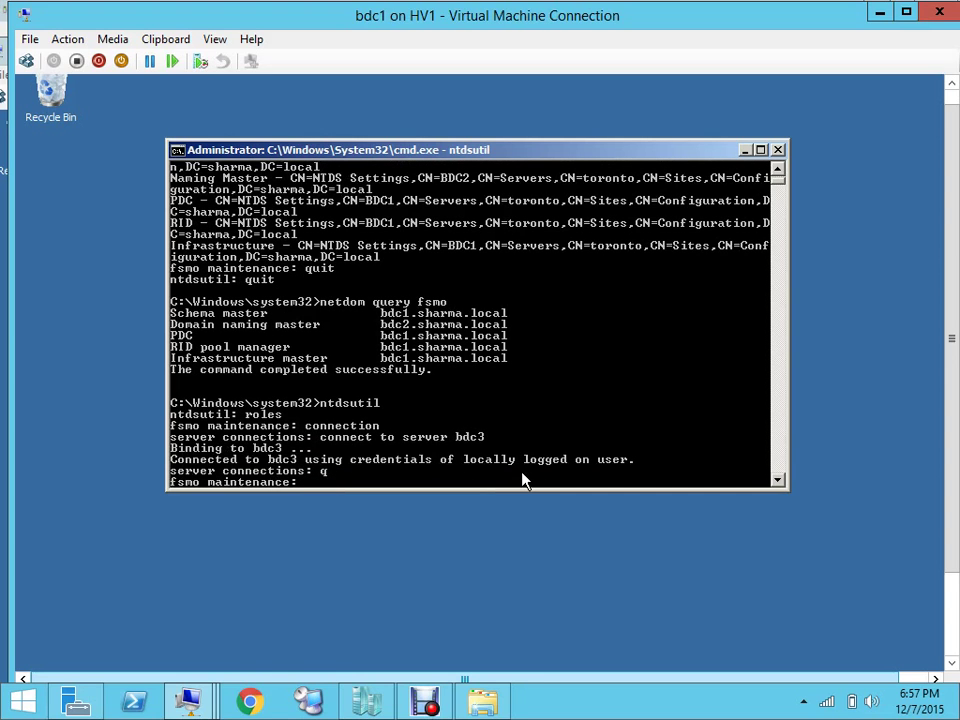
- Transfer the PDC role to bdc3 with the transfer pdc command and approve the transfer
{"action": "type", "text": "tran"}
{"action": "type", "text": "fer"}
{"action": "type", "text": " s"}
{"action": "key", "text": "BackSpace"}
{"action": "type", "text": "pdc"}
{"action": "key", "text": "Left"}
{"action": "key", "text": "Left"}
{"action": "key", "text": "Left"}
{"action": "key", "text": "Left"}
{"action": "key", "text": "Left"}
{"action": "key", "text": "Left"}
{"action": "key", "text": "Left"}
{"action": "type", "text": "s"}
{"action": "key", "text": "Right"}
{"action": "key", "text": "Right"}
{"action": "key", "text": "Right"}
{"action": "key", "text": "Return"}
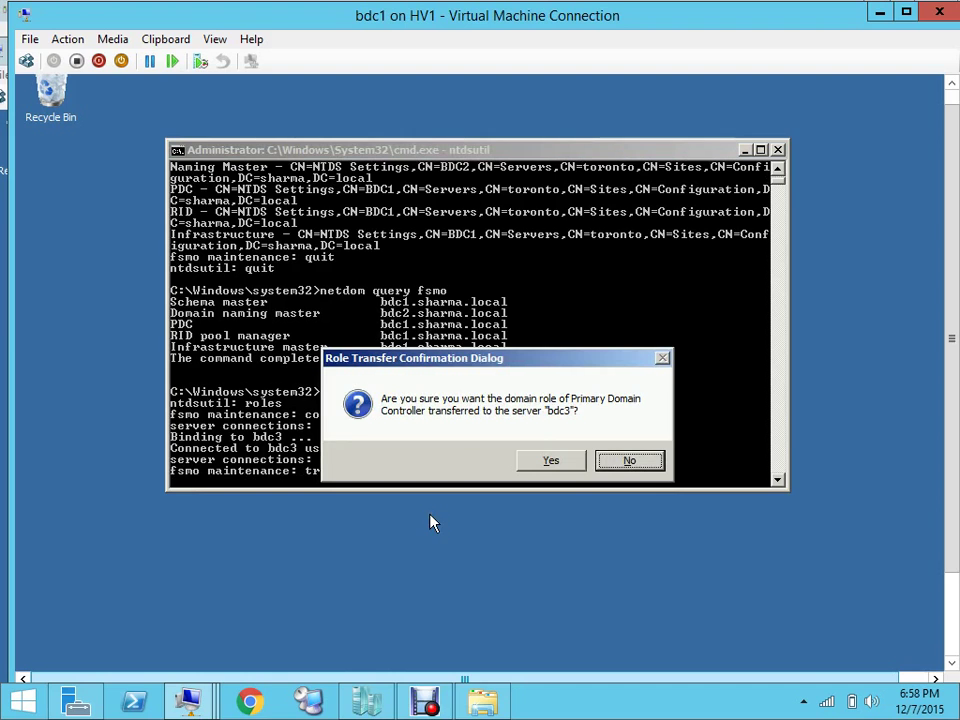
{"action": "left_click", "coordinate": [551, 461]}
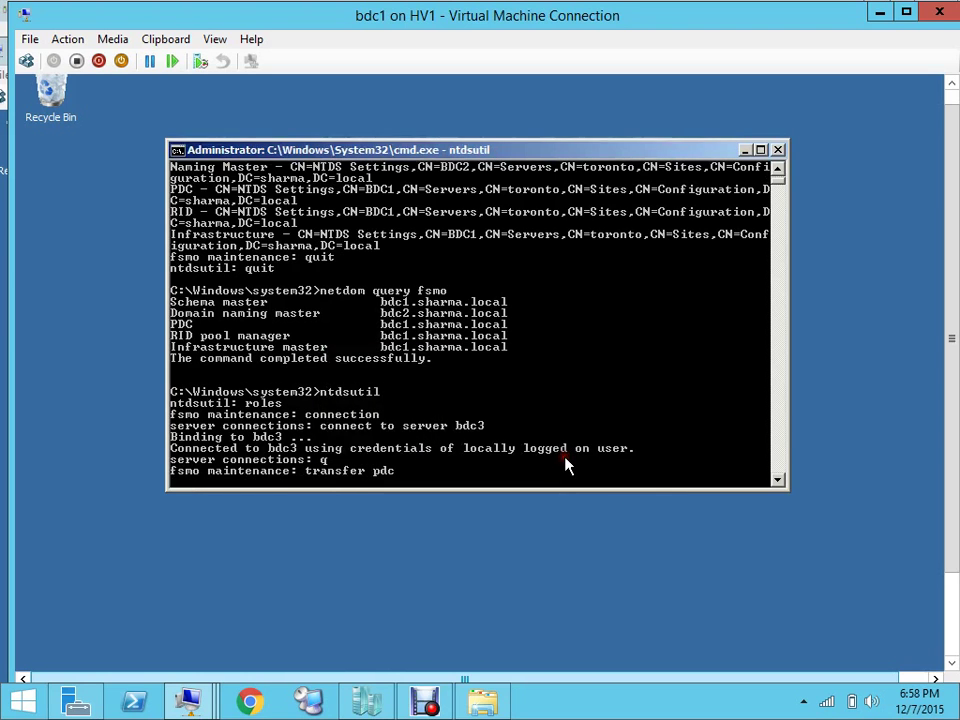
- Quit fsmo maintenance and ntdsutil, then list the current role holders with netdom query fsmo
{"action": "type", "text": "q"}
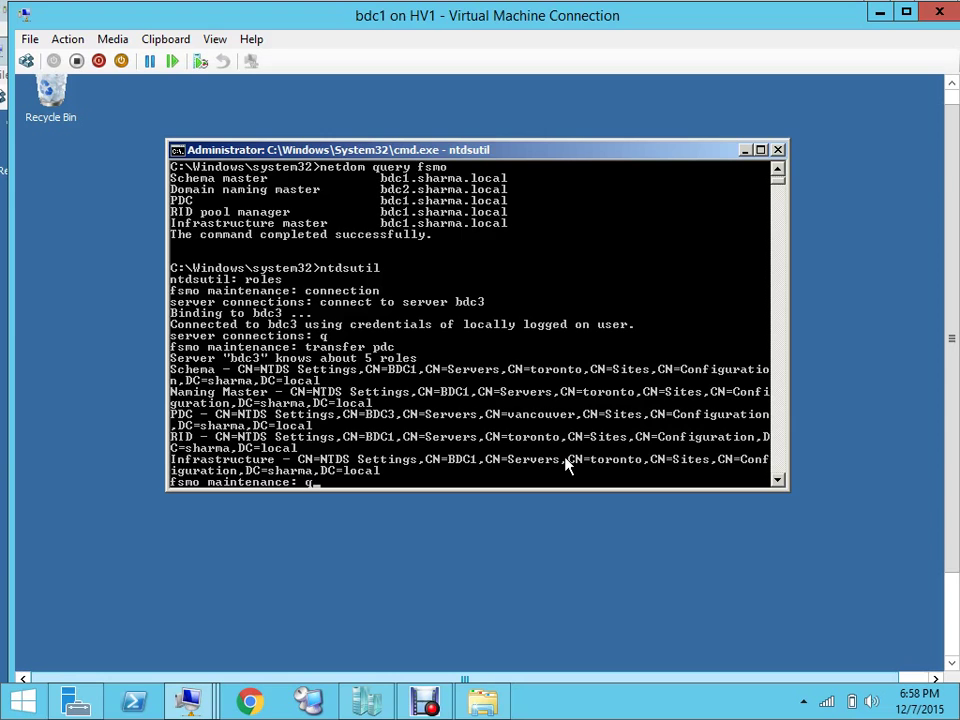
{"action": "key", "text": "Return"}
{"action": "type", "text": "q"}
{"action": "key", "text": "Return"}
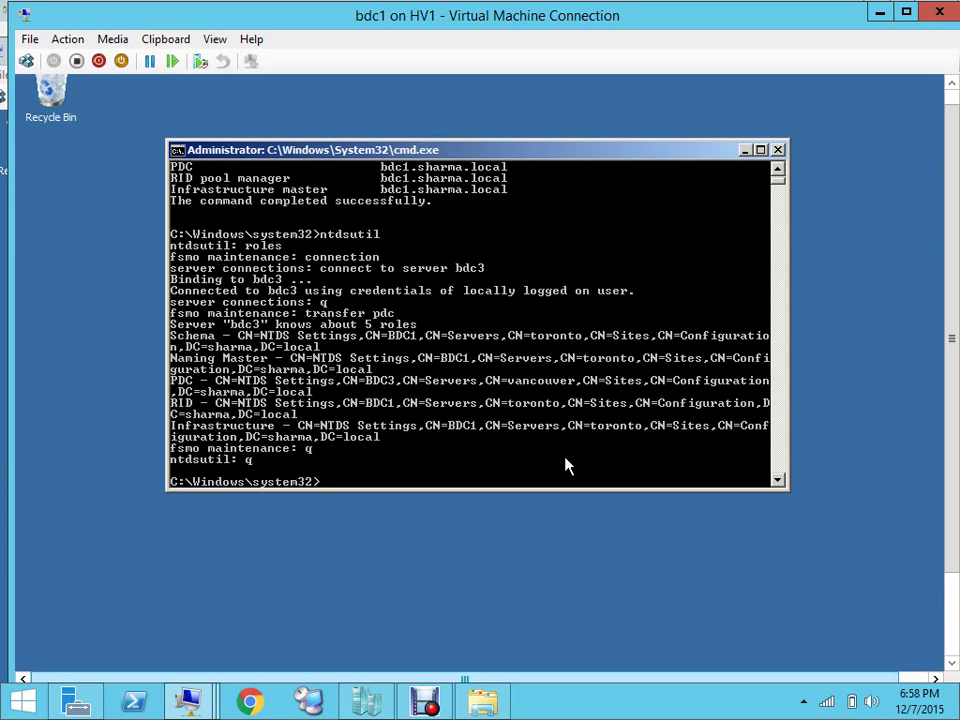
{"action": "type", "text": "netdom query fsmo"}
{"action": "key", "text": "Return"}
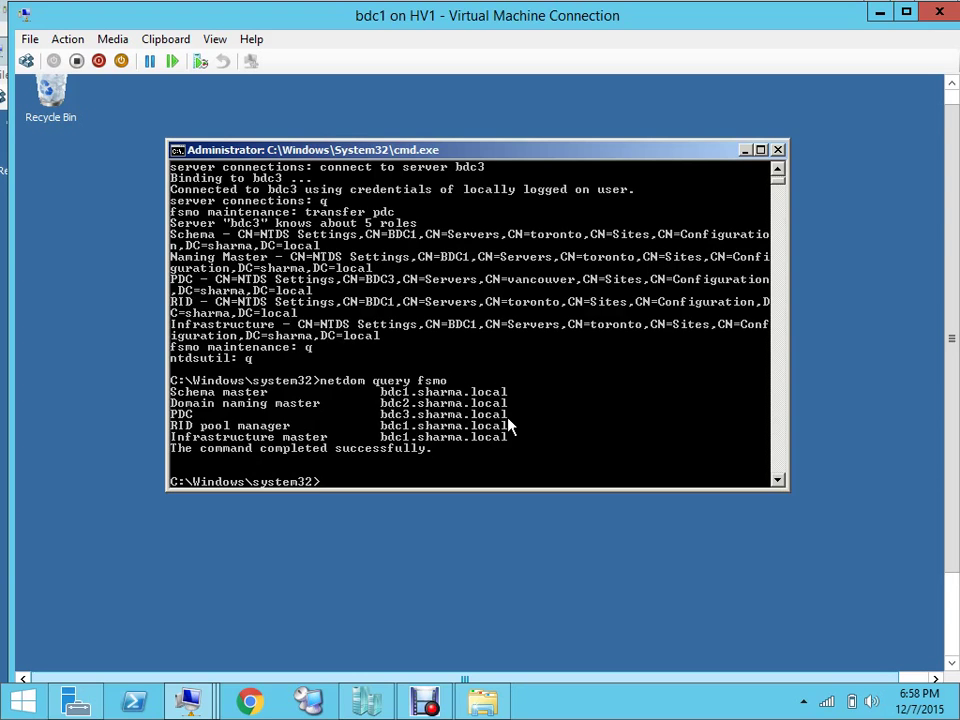
{"action": "right_click", "coordinate": [427, 704]}
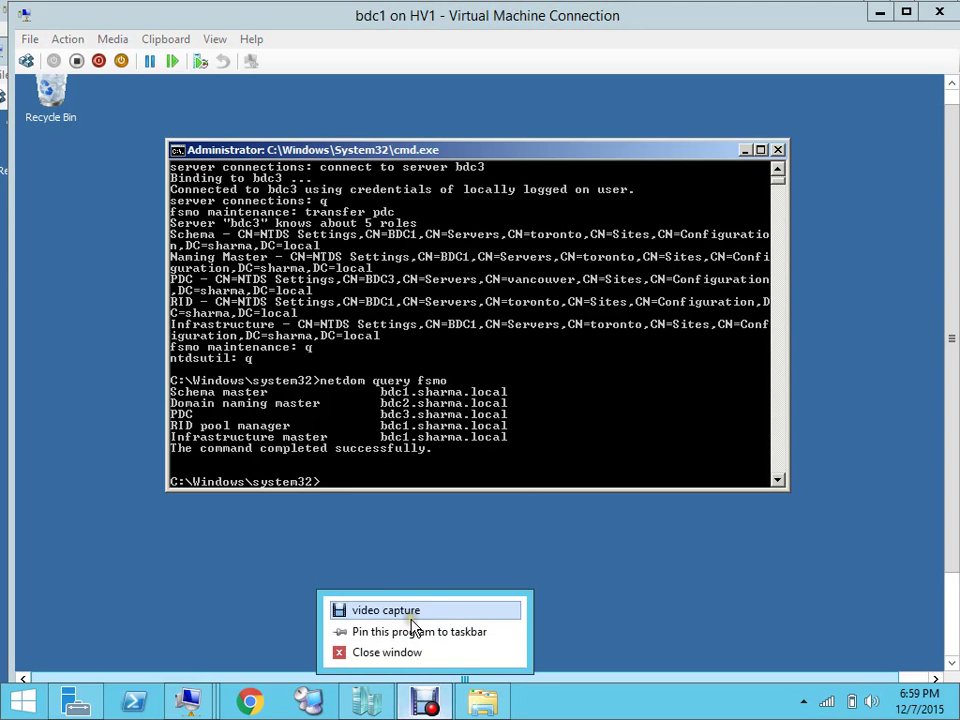